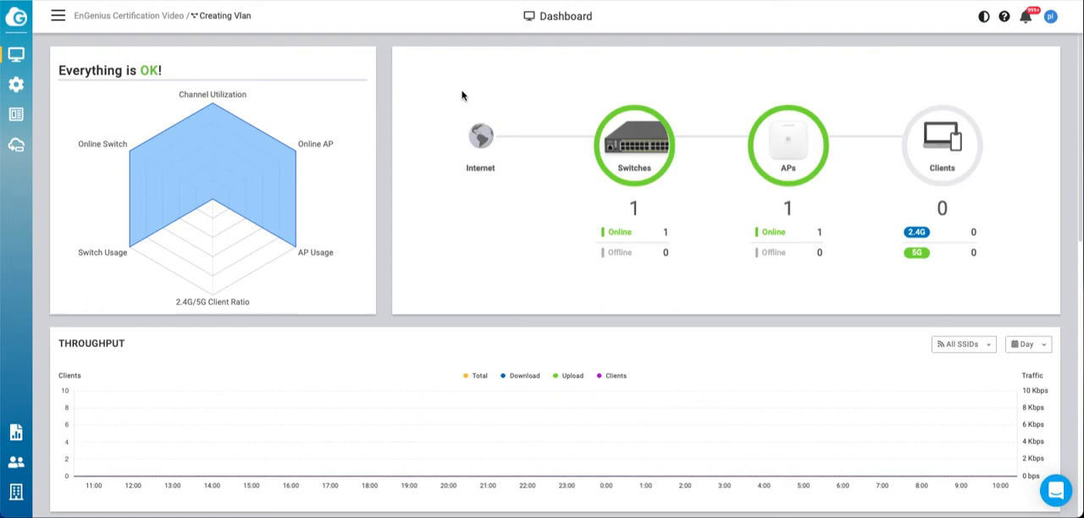
Step: Open the VLAN settings of the ECS1008P switch
{"action": "left_click", "coordinate": [632, 146]}
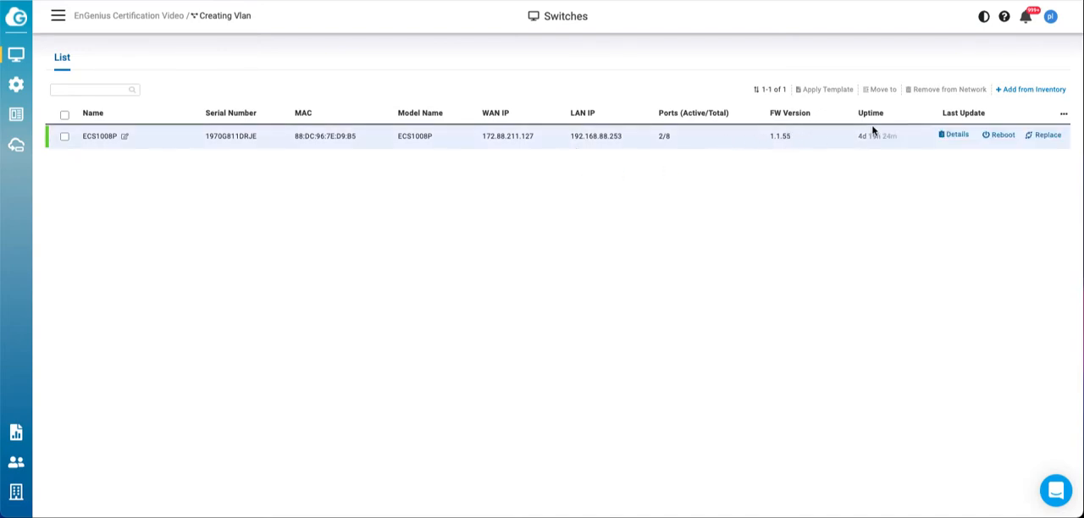
{"action": "left_click", "coordinate": [957, 135]}
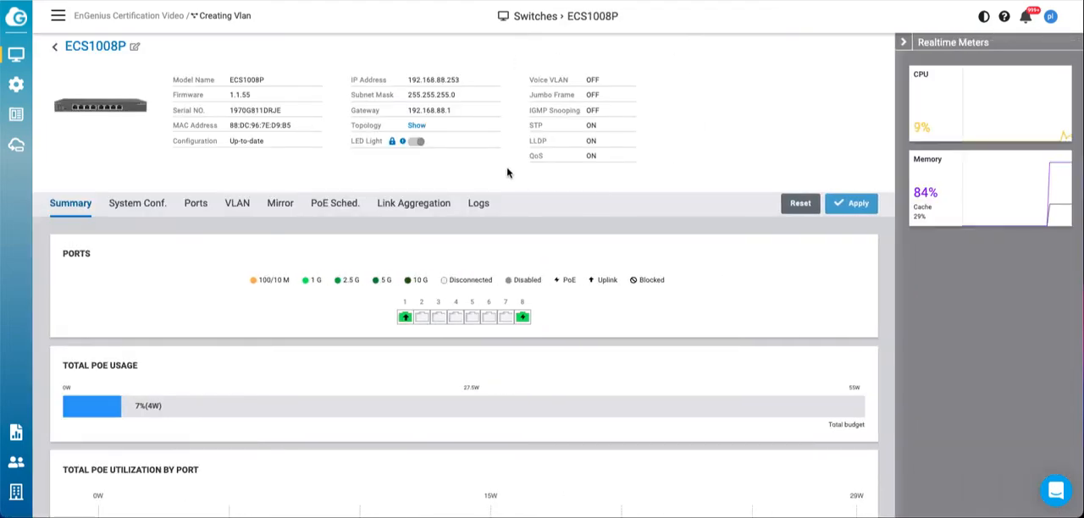
{"action": "left_click", "coordinate": [236, 209]}
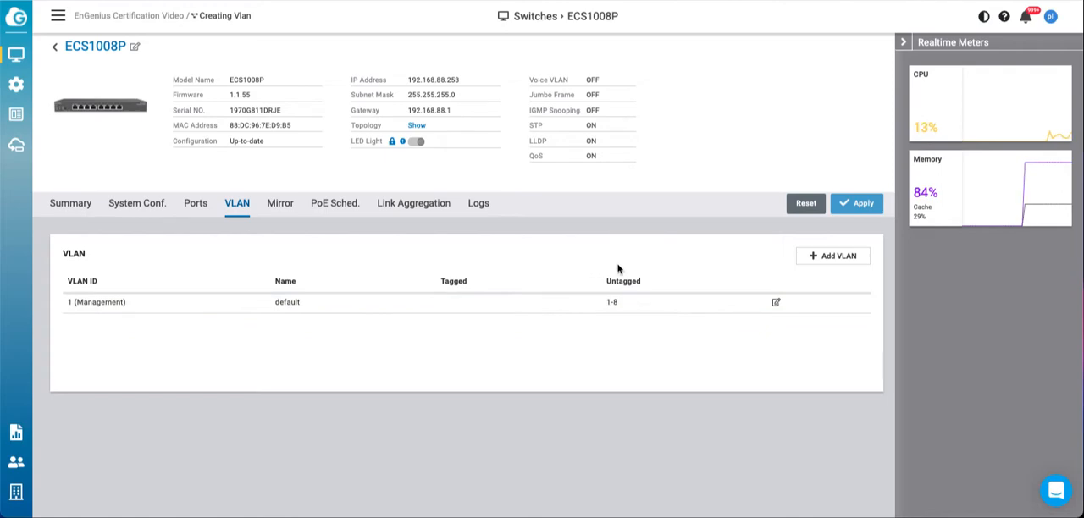
Step: Add a VLAN with ID 10 and the name staff to the switch
{"action": "left_click", "coordinate": [831, 262]}
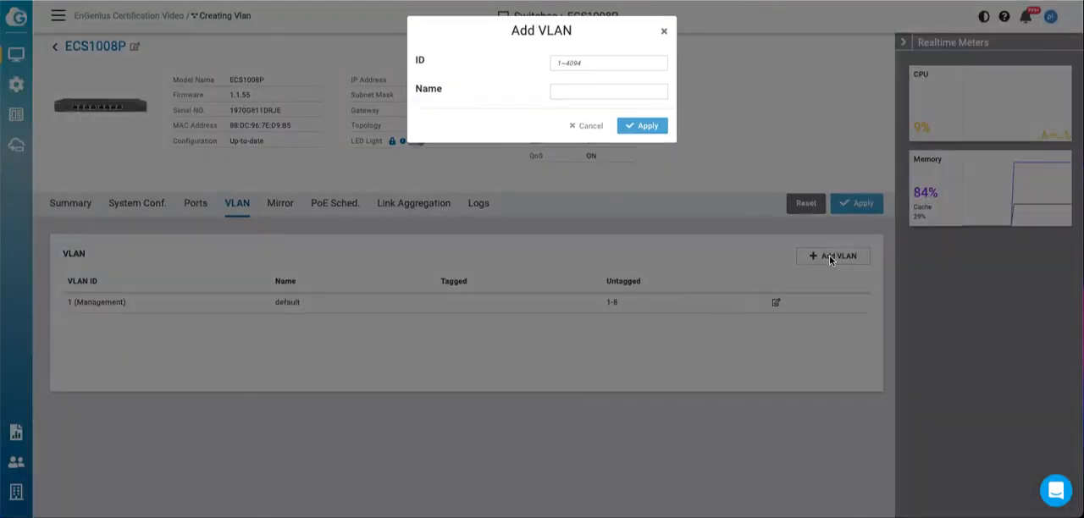
{"action": "left_click", "coordinate": [574, 65]}
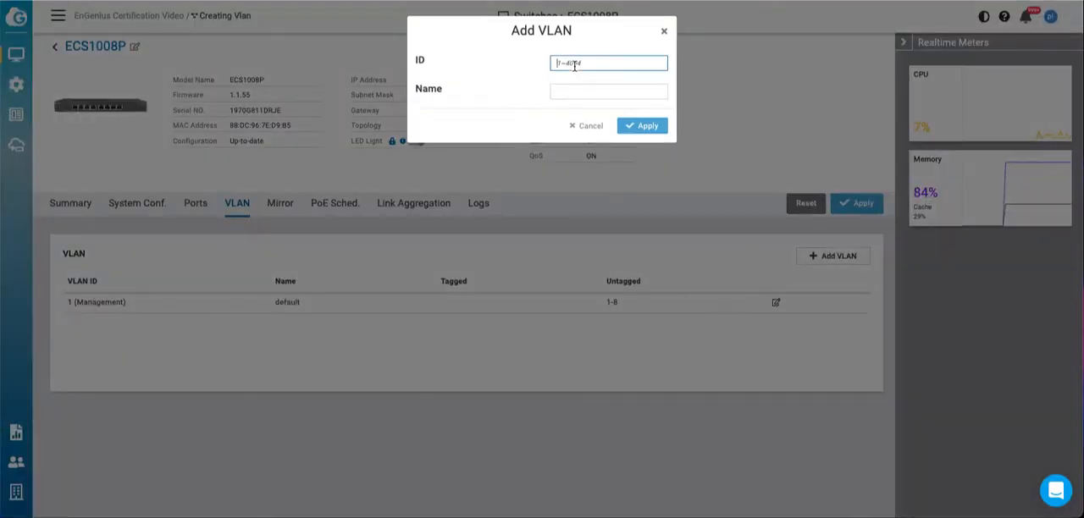
{"action": "type", "text": "10"}
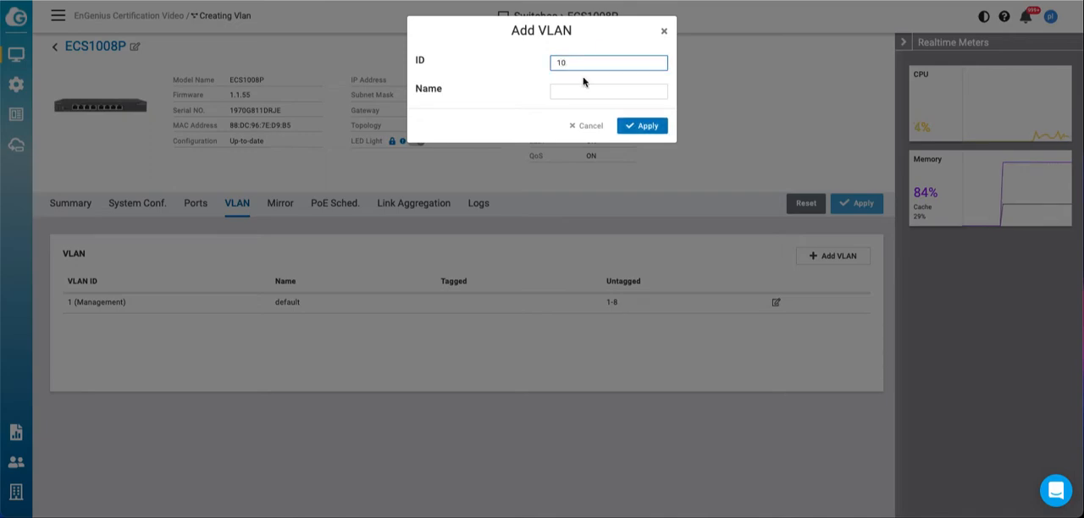
{"action": "left_click", "coordinate": [582, 90]}
{"action": "type", "text": "st"}
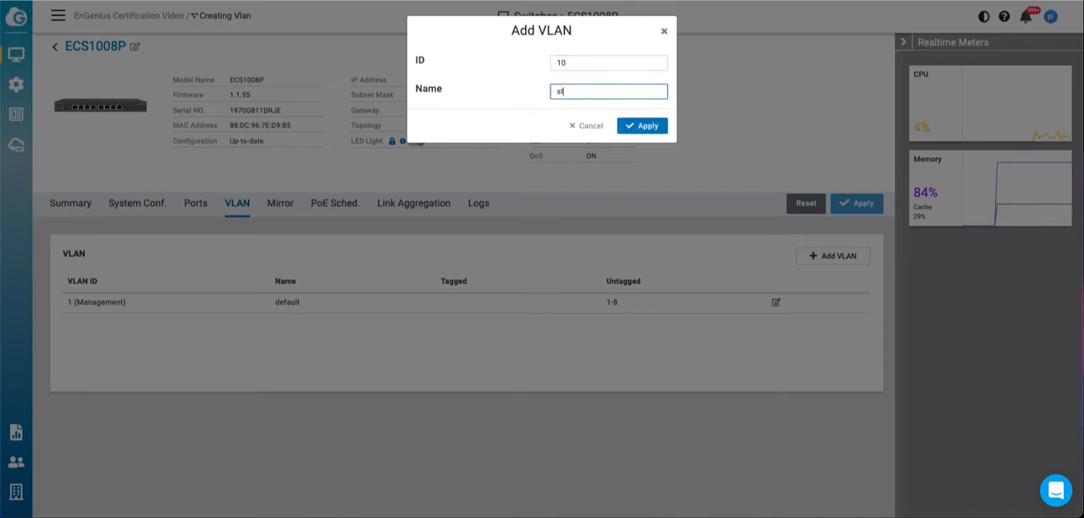
{"action": "type", "text": "aff"}
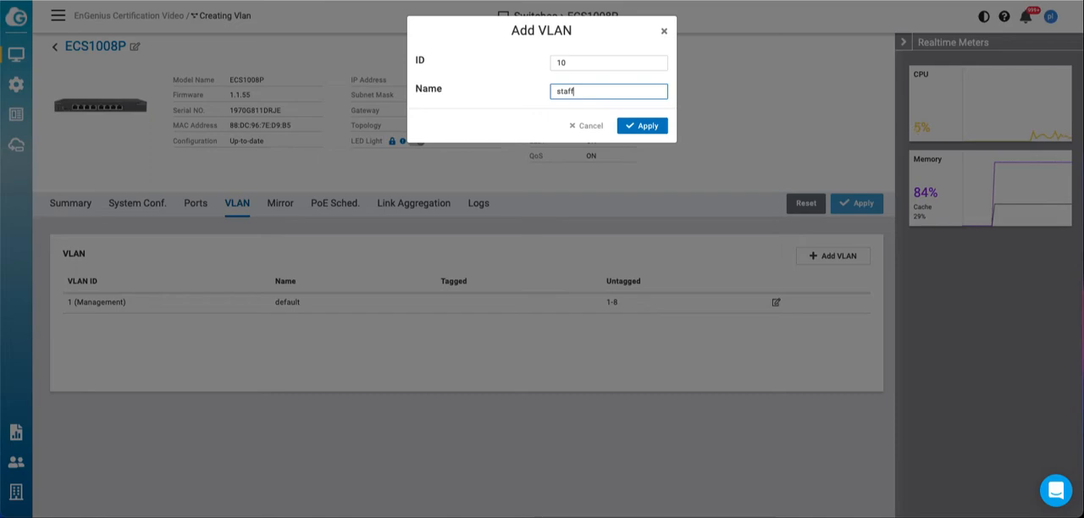
{"action": "left_click", "coordinate": [631, 129]}
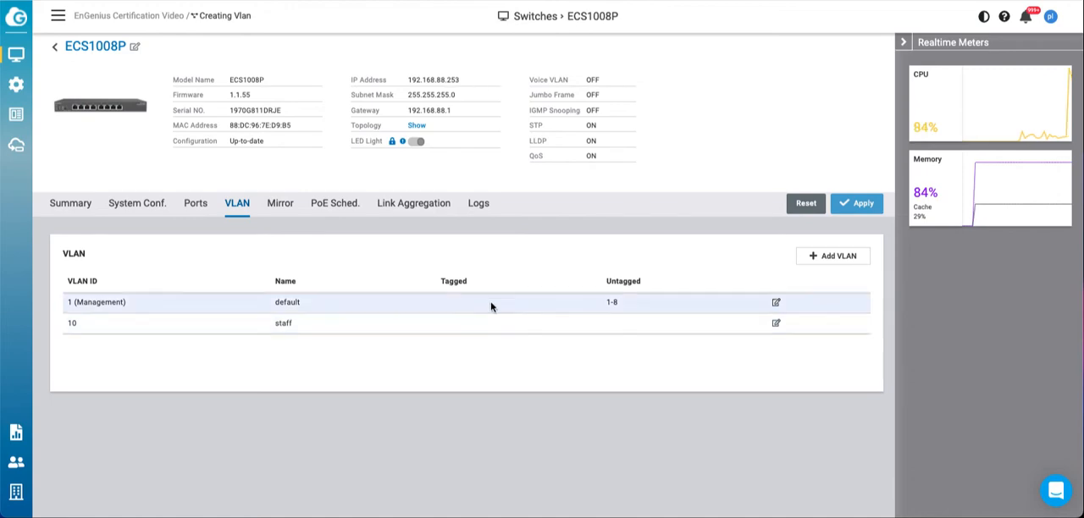
Step: Make ports 1 and 8 tagged members of the staff VLAN
{"action": "left_click", "coordinate": [777, 325]}
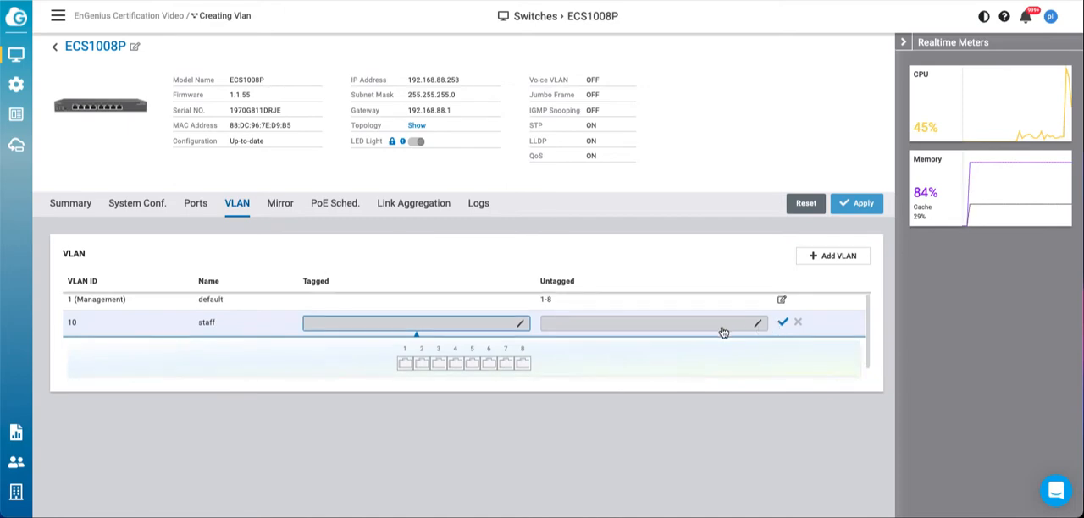
{"action": "left_click", "coordinate": [415, 329]}
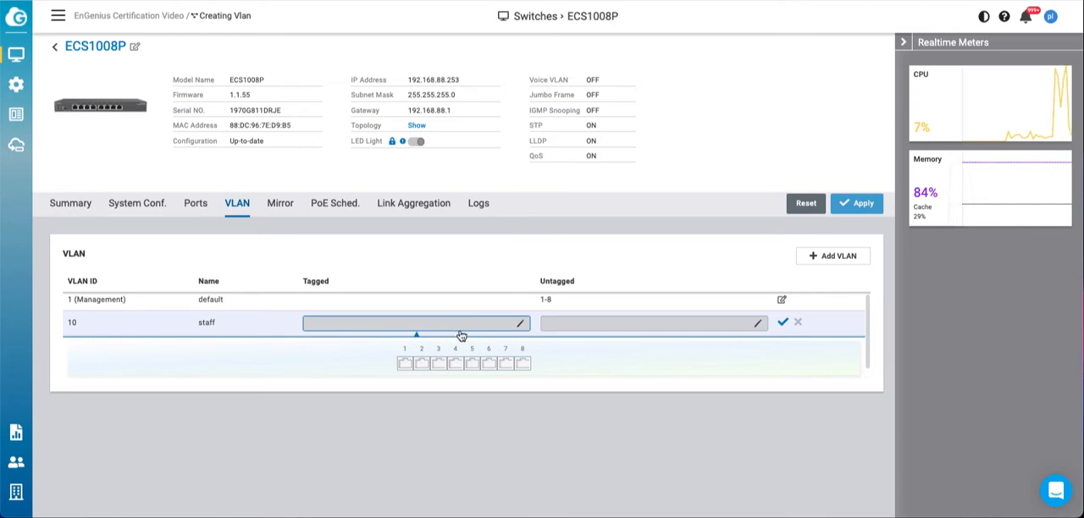
{"action": "left_click", "coordinate": [404, 365]}
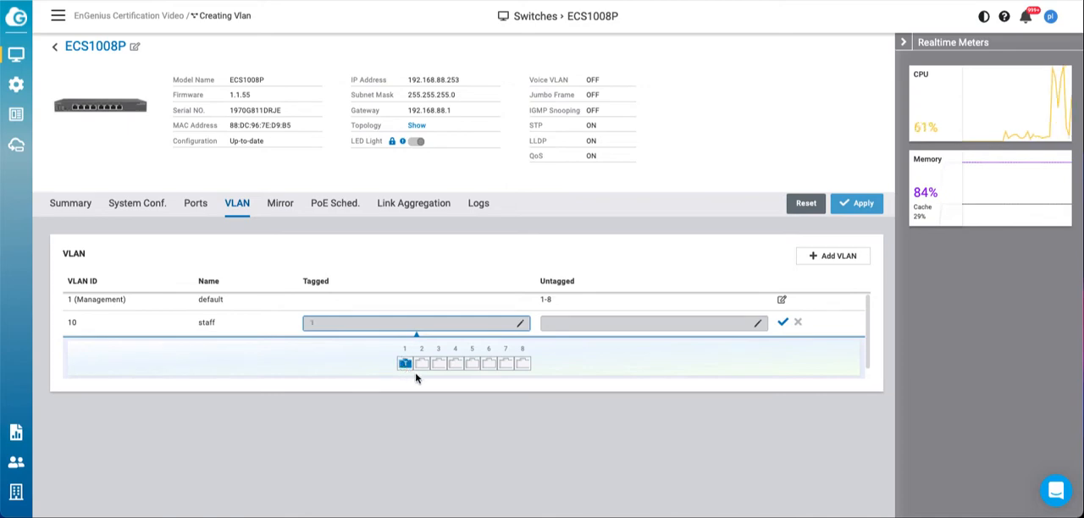
{"action": "left_click", "coordinate": [525, 365]}
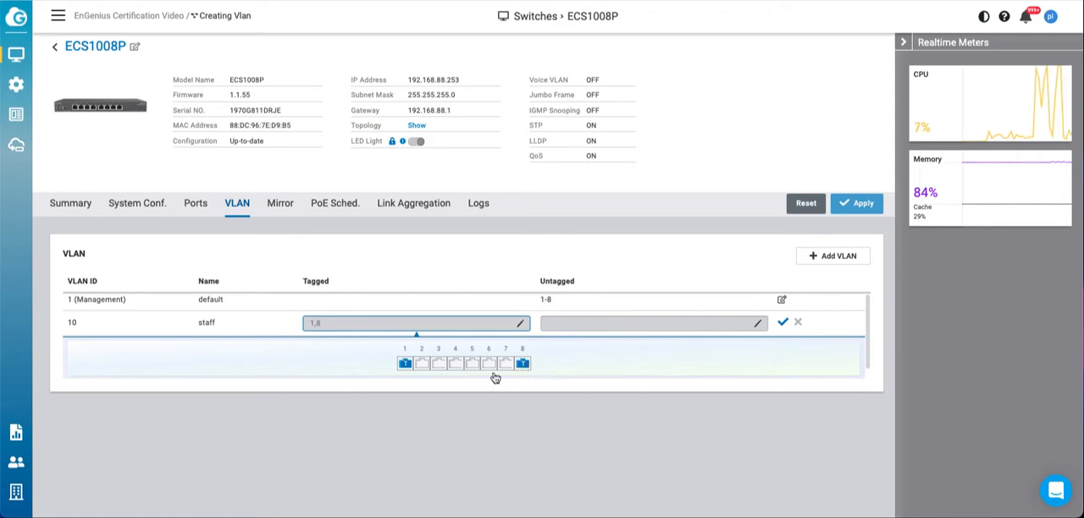
{"action": "left_click", "coordinate": [783, 324]}
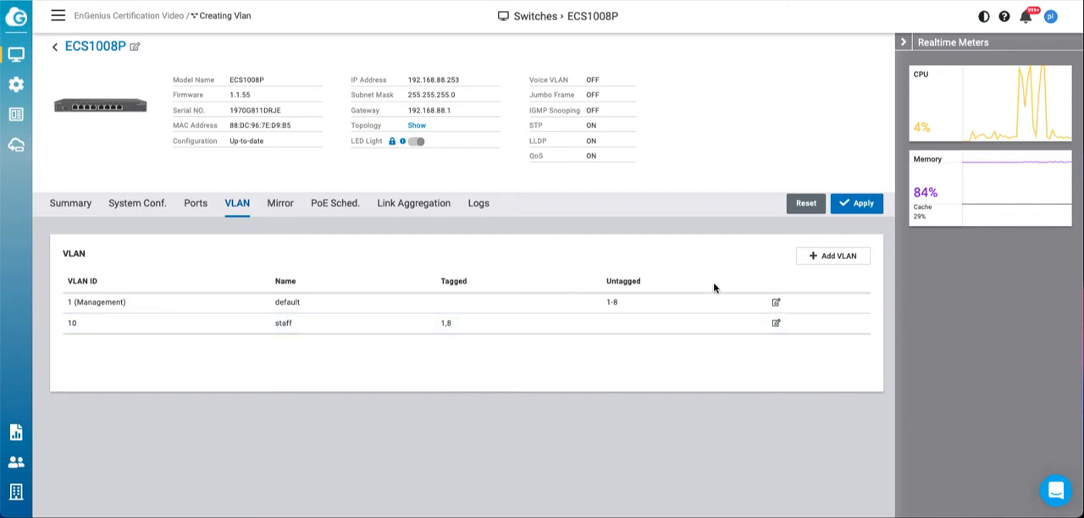
Step: Add a VLAN with ID 20 and the name guest to the switch
{"action": "left_click", "coordinate": [835, 257]}
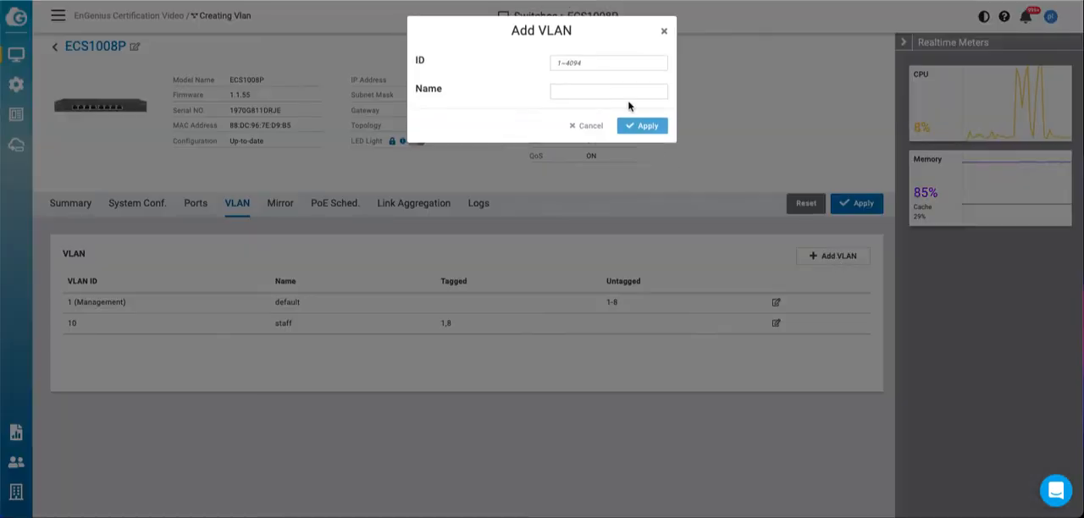
{"action": "left_click", "coordinate": [592, 62]}
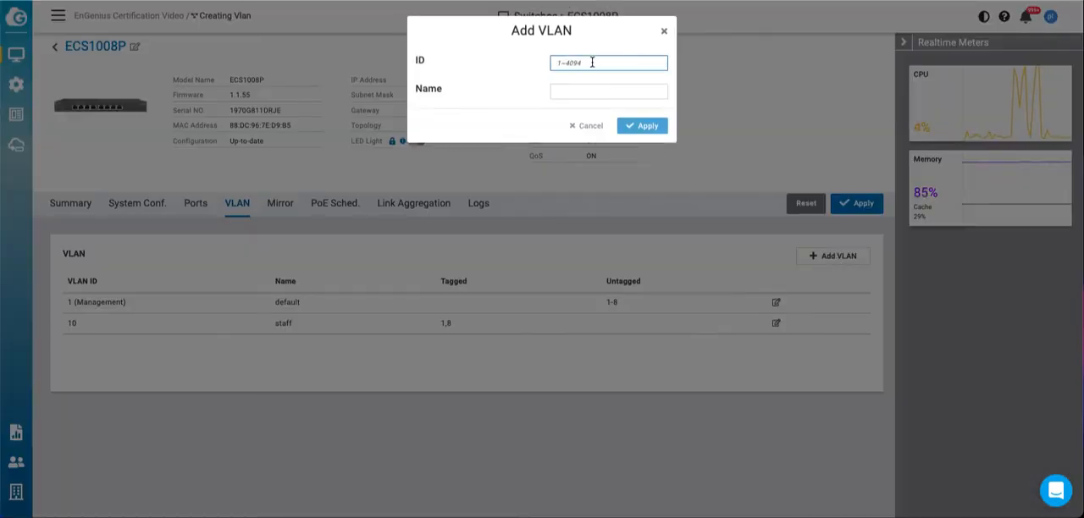
{"action": "type", "text": "20"}
{"action": "left_click", "coordinate": [595, 90]}
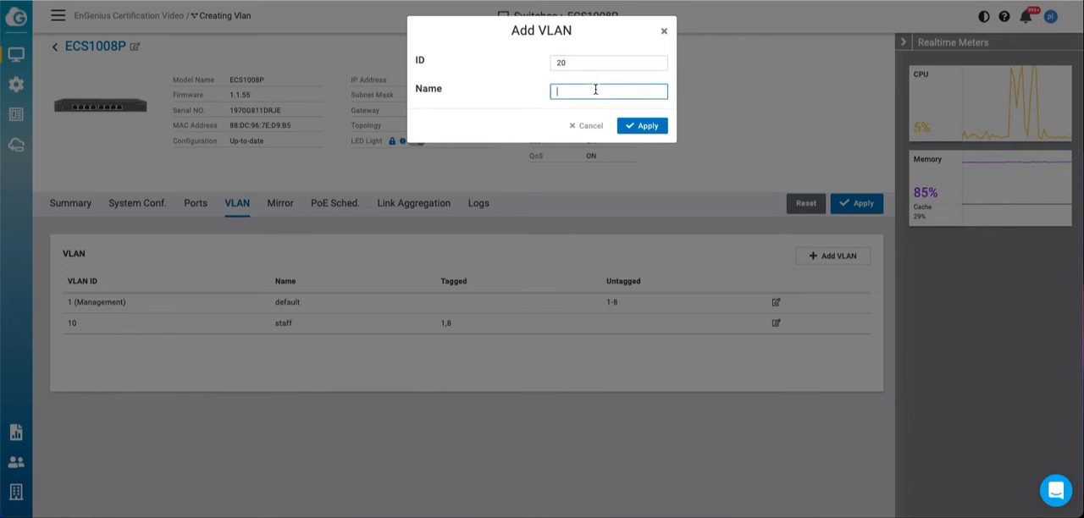
{"action": "type", "text": "guest"}
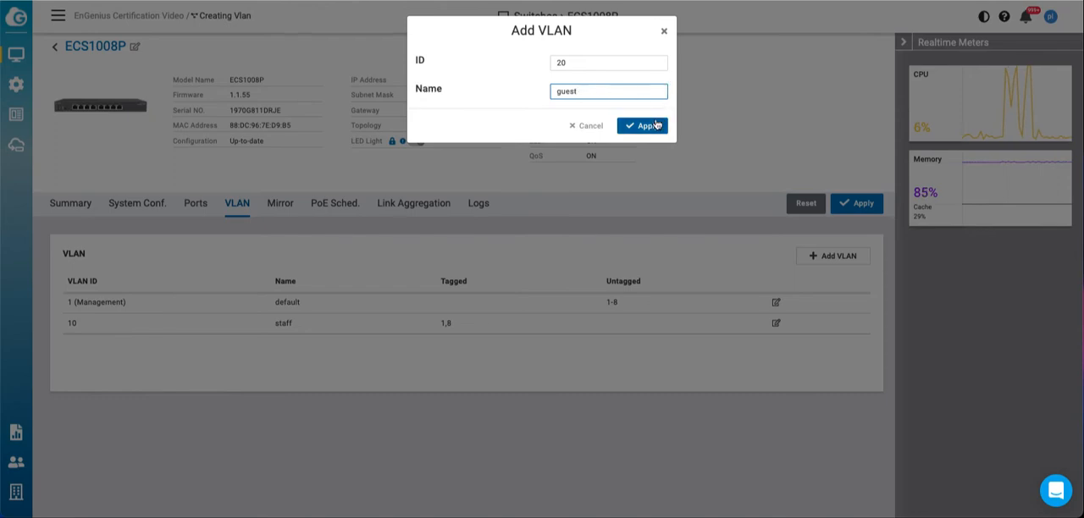
{"action": "left_click", "coordinate": [650, 127]}
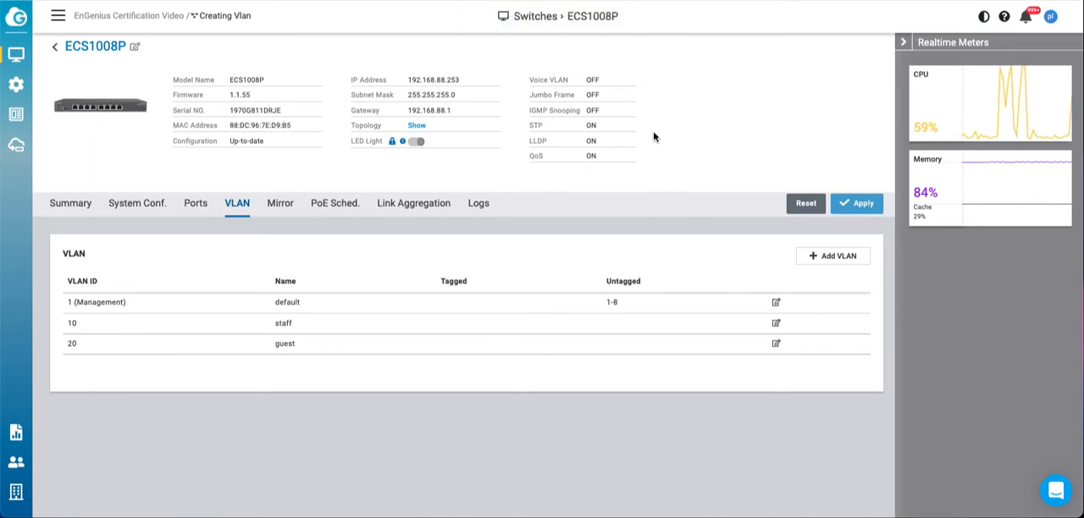
Step: Make ports 1 and 7 tagged members of the guest VLAN and apply the switch's VLAN configuration
{"action": "left_click", "coordinate": [776, 344]}
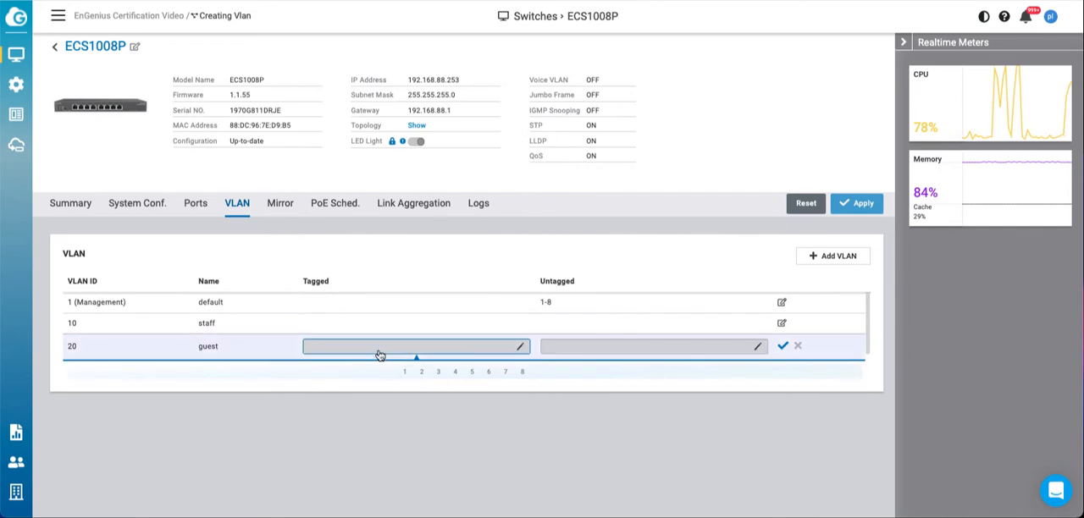
{"action": "left_click", "coordinate": [381, 351]}
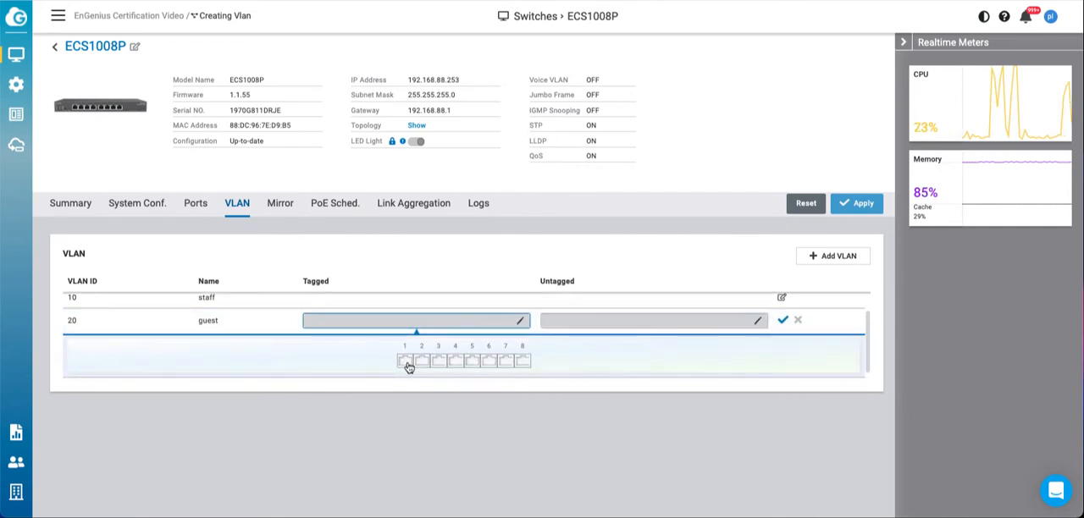
{"action": "left_click", "coordinate": [405, 363]}
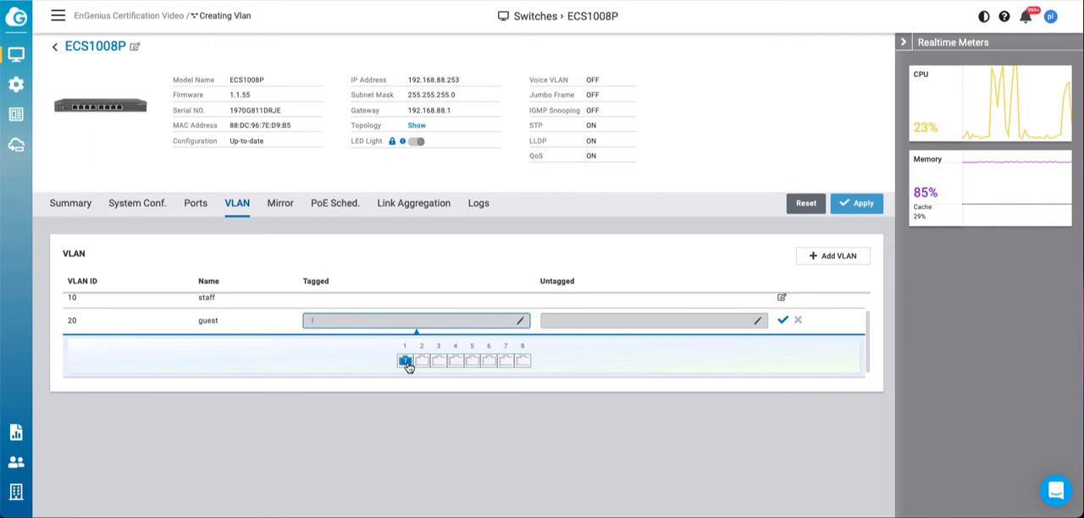
{"action": "left_click", "coordinate": [505, 363]}
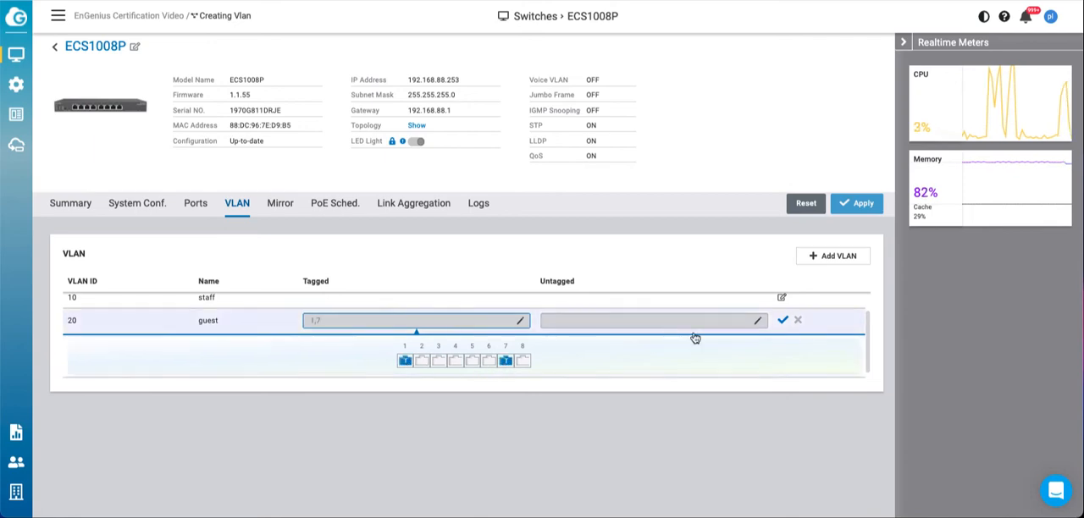
{"action": "left_click", "coordinate": [783, 320]}
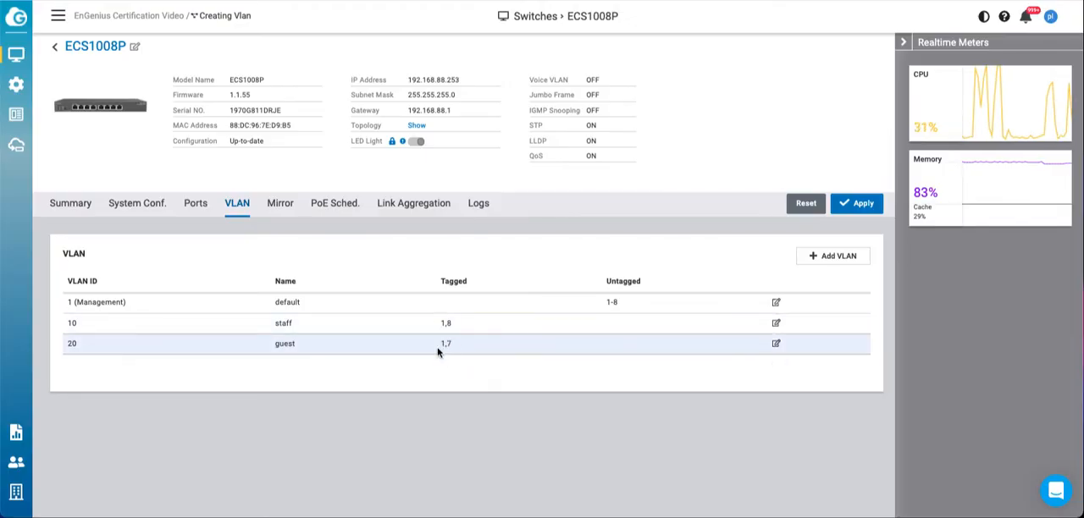
{"action": "left_click", "coordinate": [864, 207]}
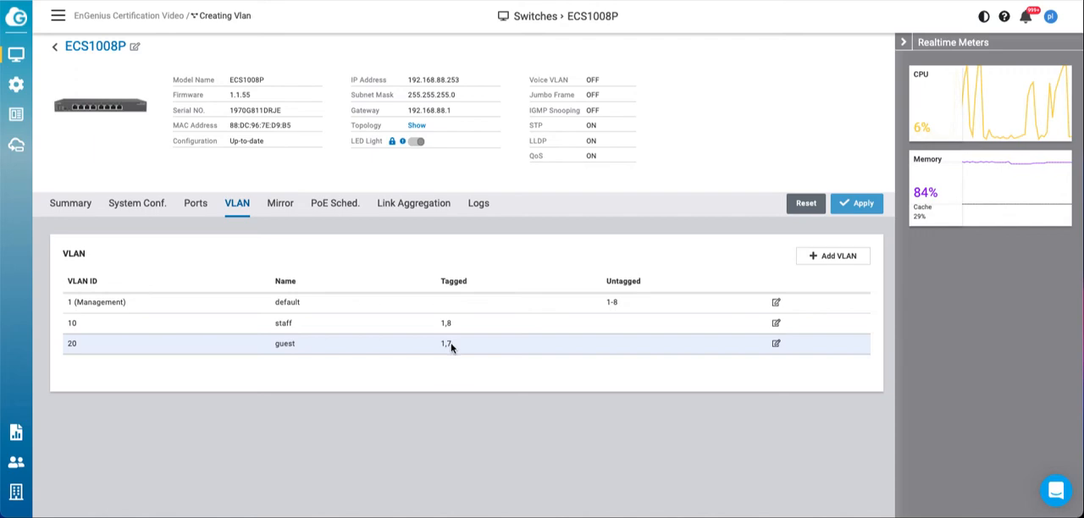
Step: Set the PVID of switch port 7 to 20 (guest) and apply the port settings
{"action": "left_click", "coordinate": [196, 207]}
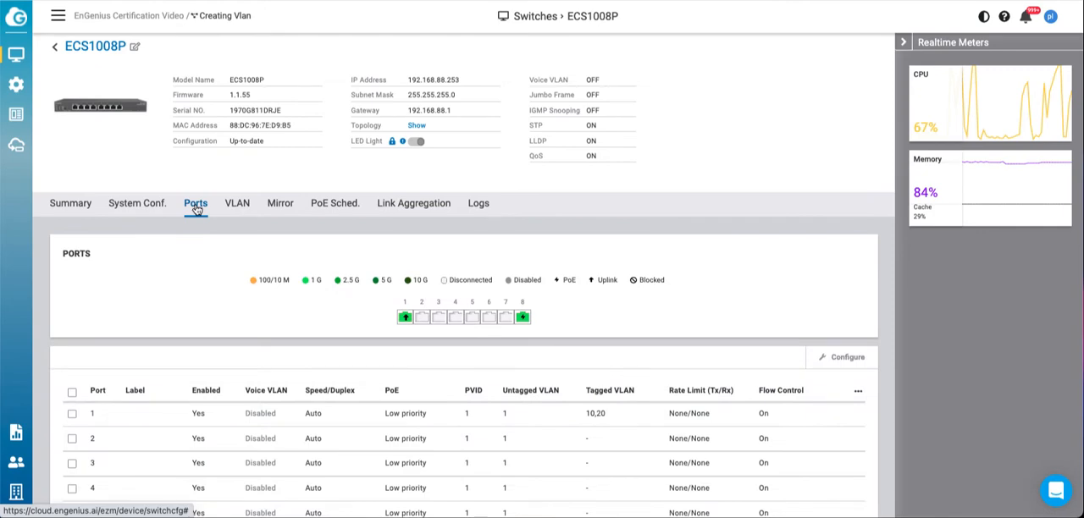
{"action": "scroll", "coordinate": [198, 273], "scroll_direction": "down", "scroll_amount": 3}
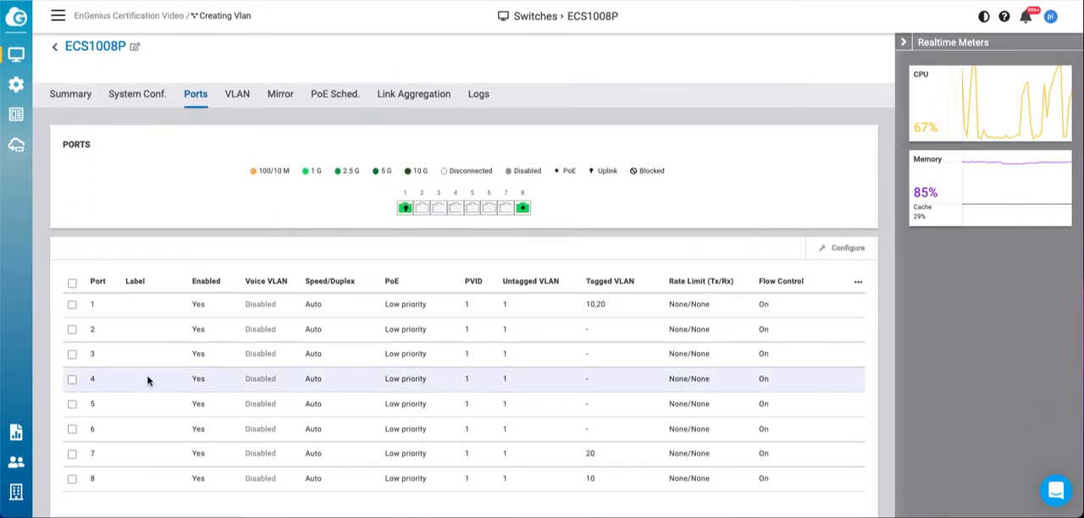
{"action": "left_click", "coordinate": [72, 455]}
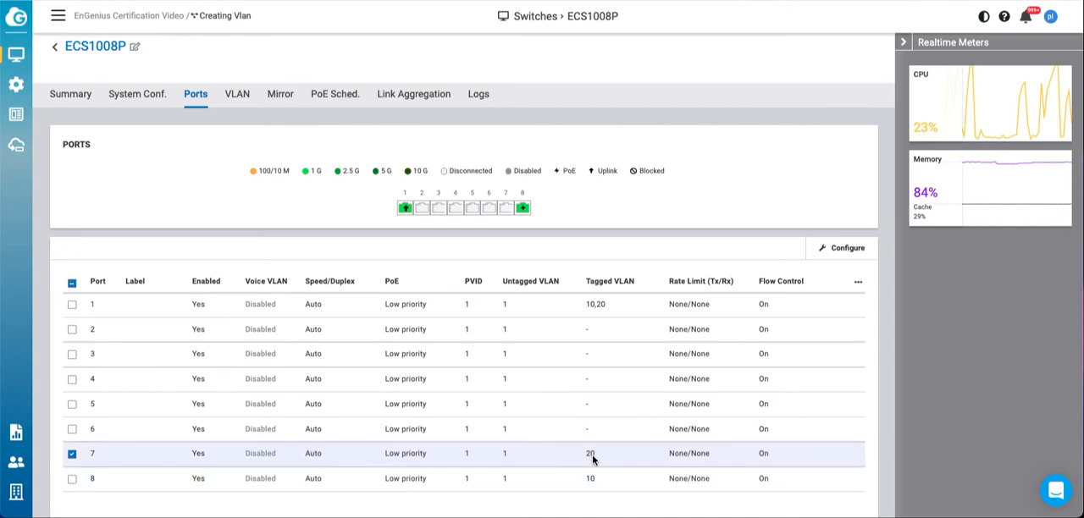
{"action": "left_click", "coordinate": [854, 251]}
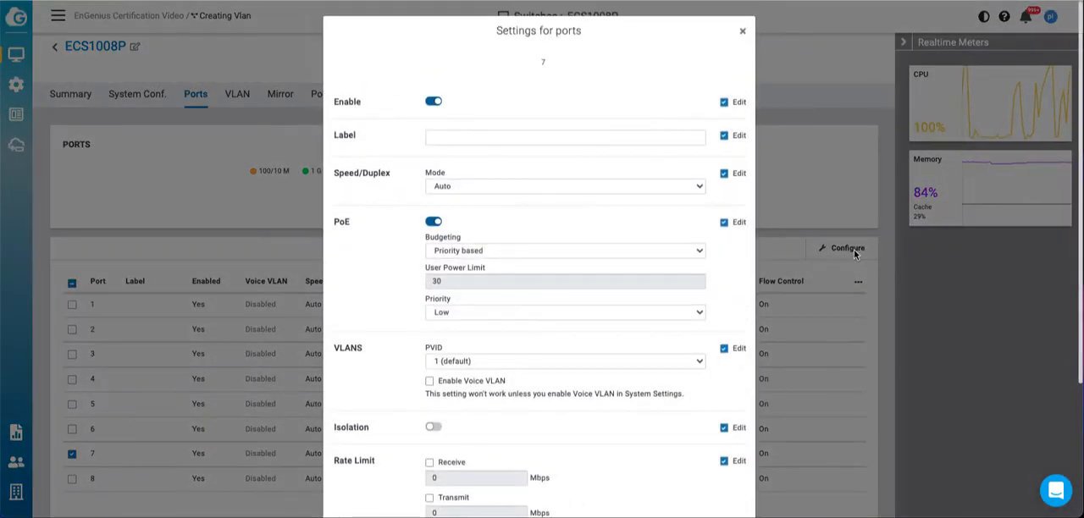
{"action": "scroll", "coordinate": [581, 291], "scroll_direction": "down", "scroll_amount": 1}
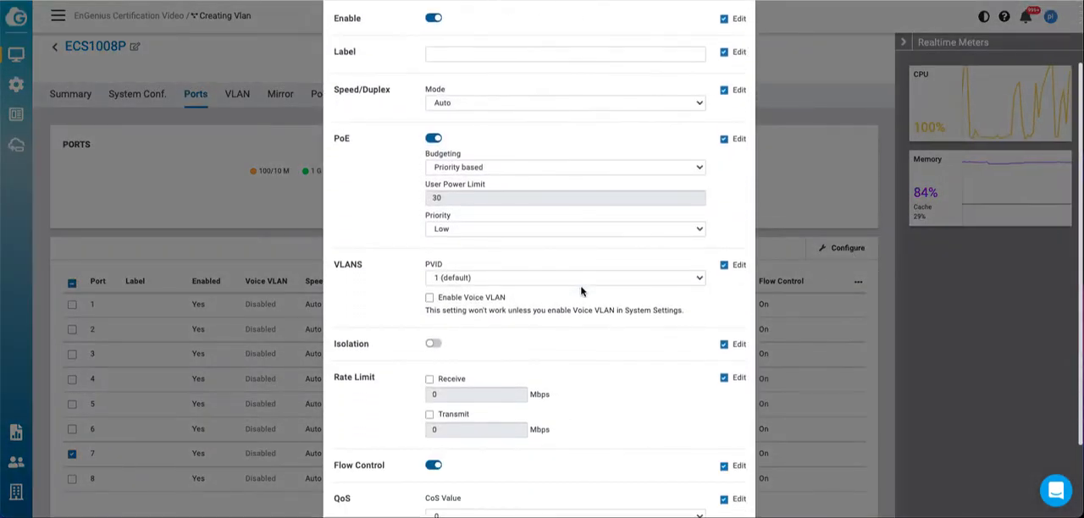
{"action": "left_click", "coordinate": [579, 276]}
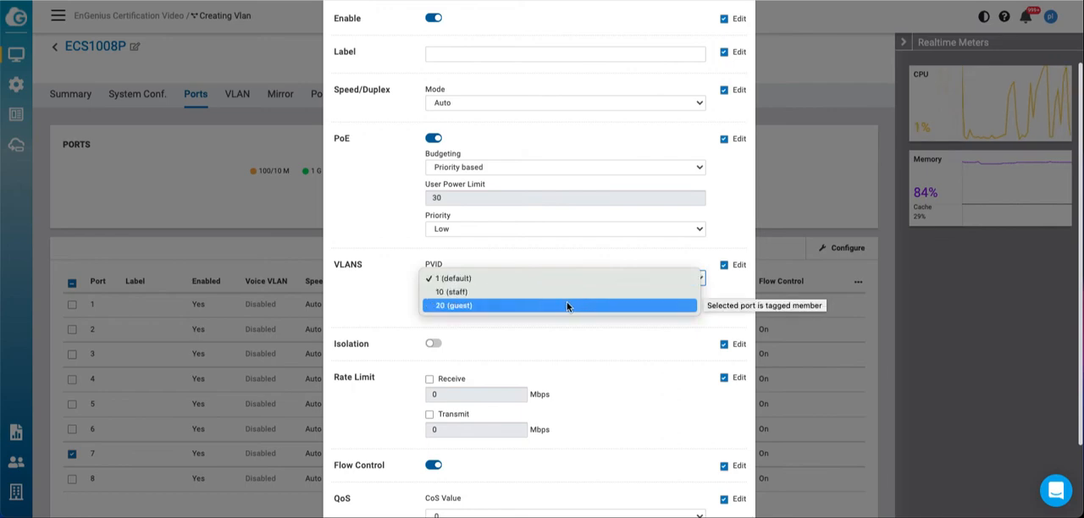
{"action": "left_click", "coordinate": [566, 305]}
{"action": "scroll", "coordinate": [569, 306], "scroll_direction": "down", "scroll_amount": 2}
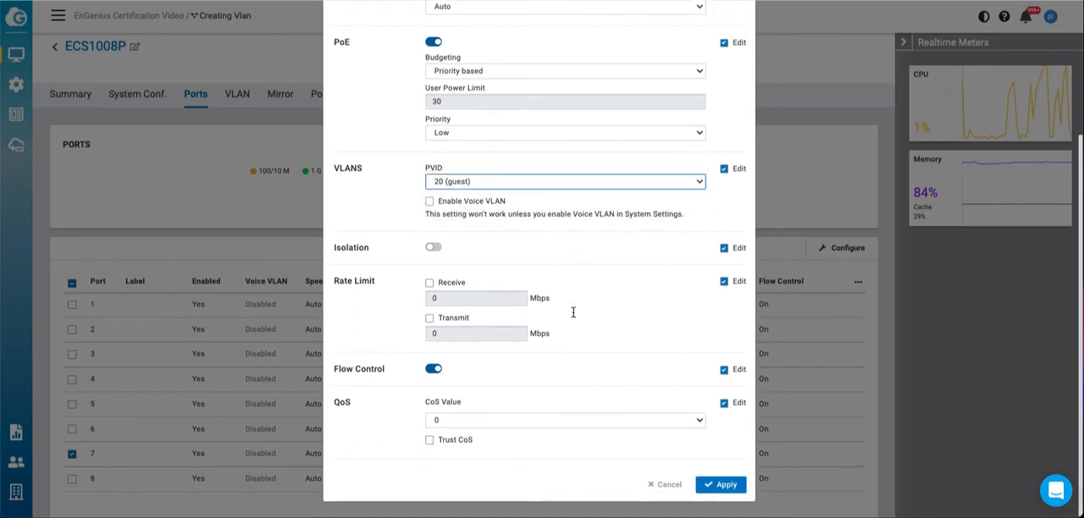
{"action": "left_click", "coordinate": [722, 488]}
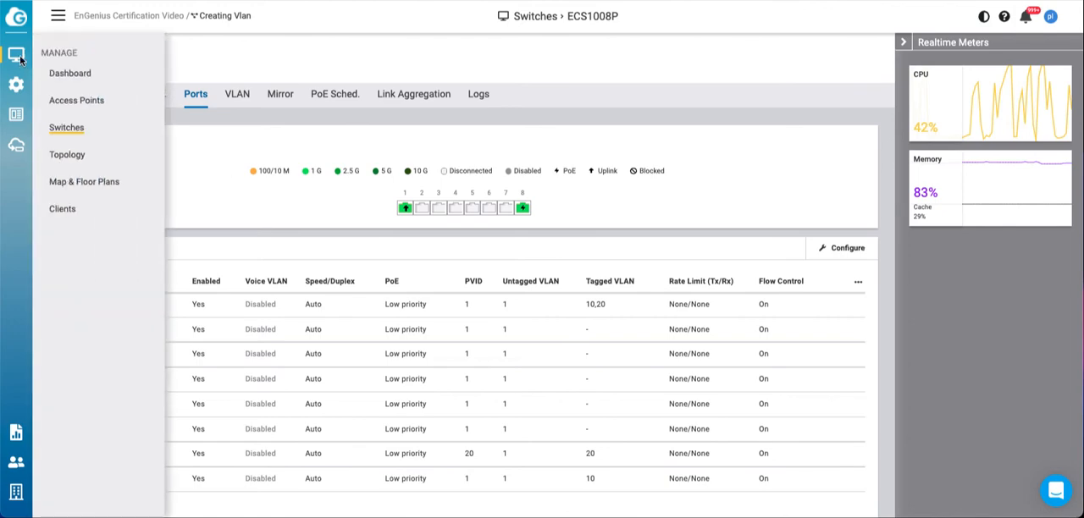
Step: Return to the dashboard and open the network's list of access points
{"action": "left_click", "coordinate": [39, 71]}
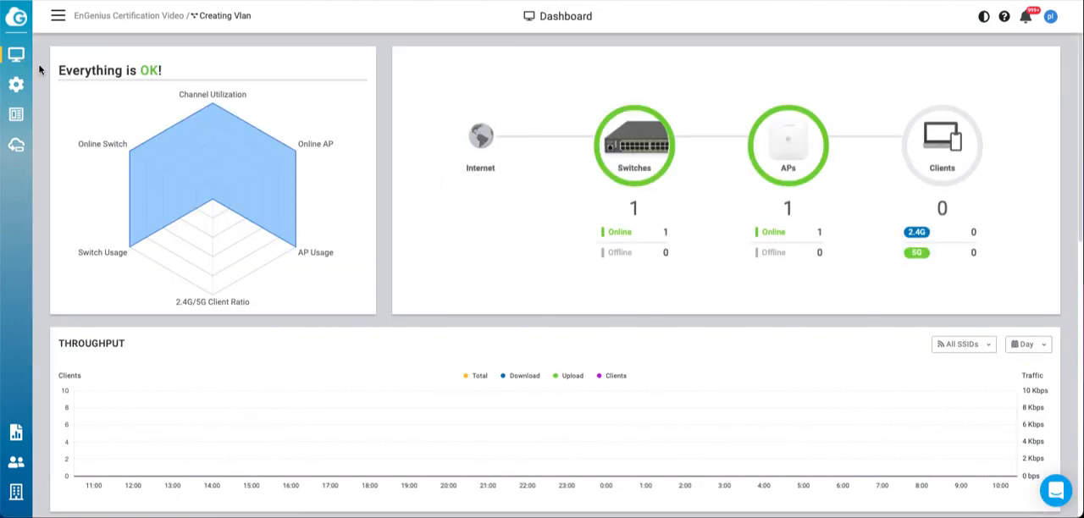
{"action": "left_click", "coordinate": [801, 150]}
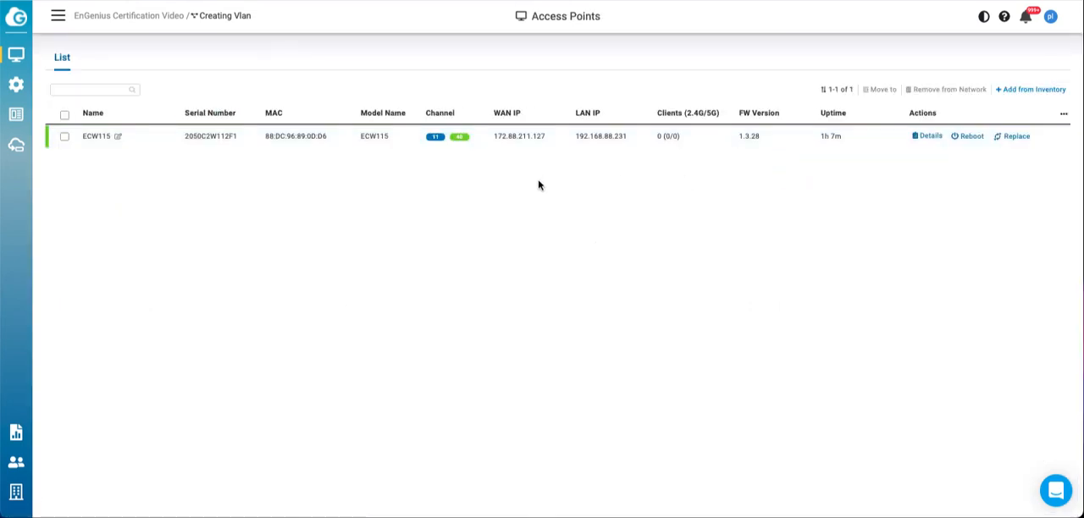
{"action": "mouse_move", "coordinate": [16, 57]}
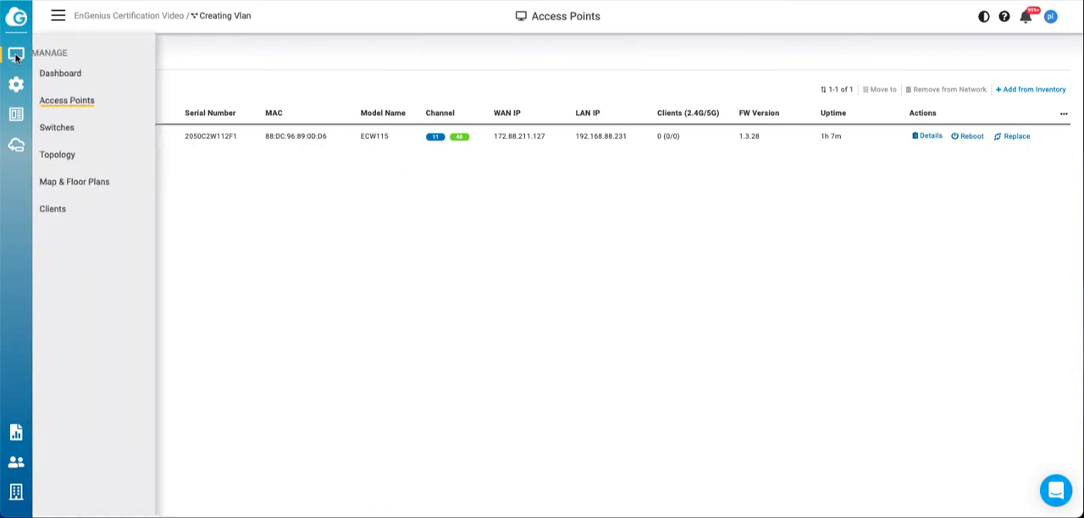
Step: Open the network's SSID configuration and add a new SSID with the name Staff
{"action": "left_click", "coordinate": [46, 81]}
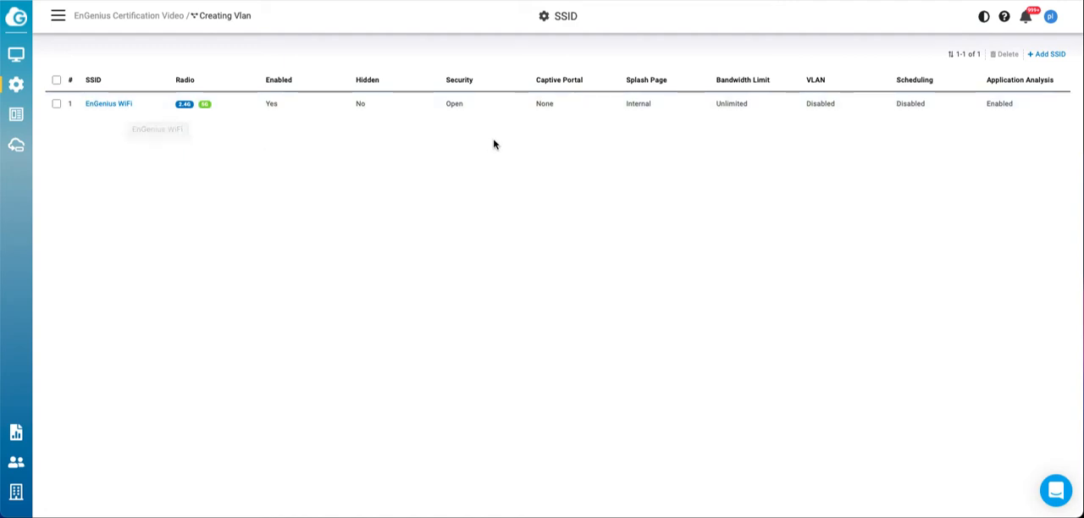
{"action": "left_click", "coordinate": [1048, 56]}
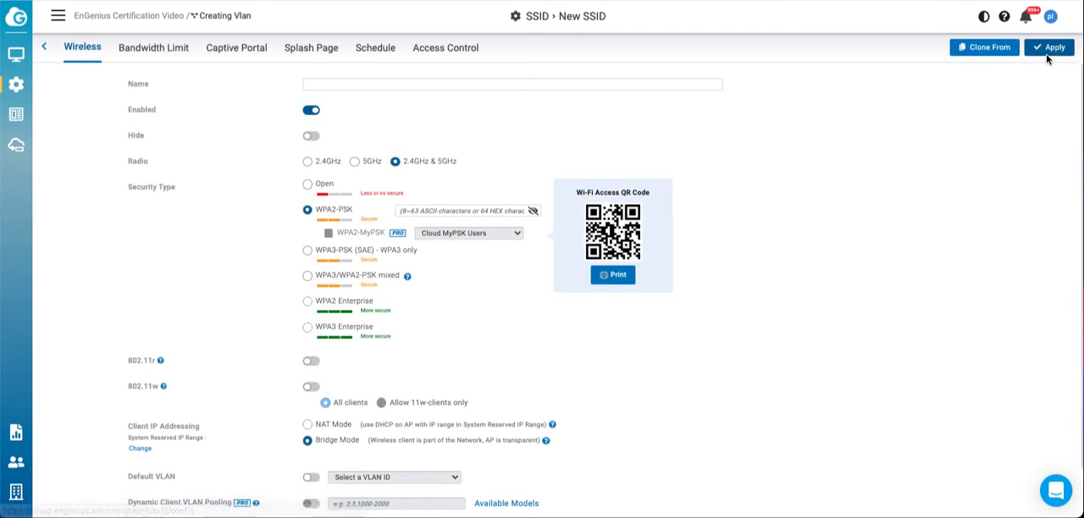
{"action": "left_click", "coordinate": [417, 85]}
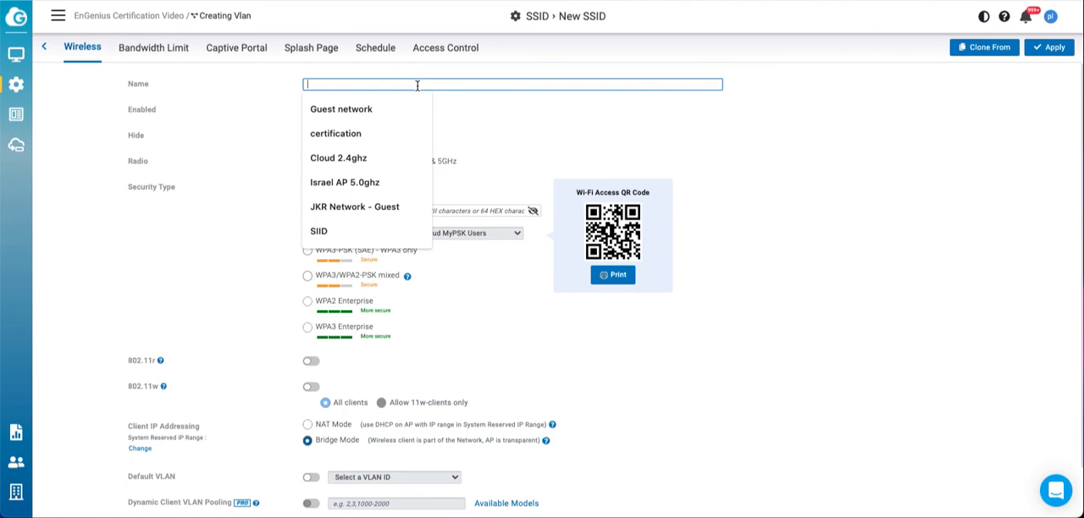
{"action": "type", "text": "S"}
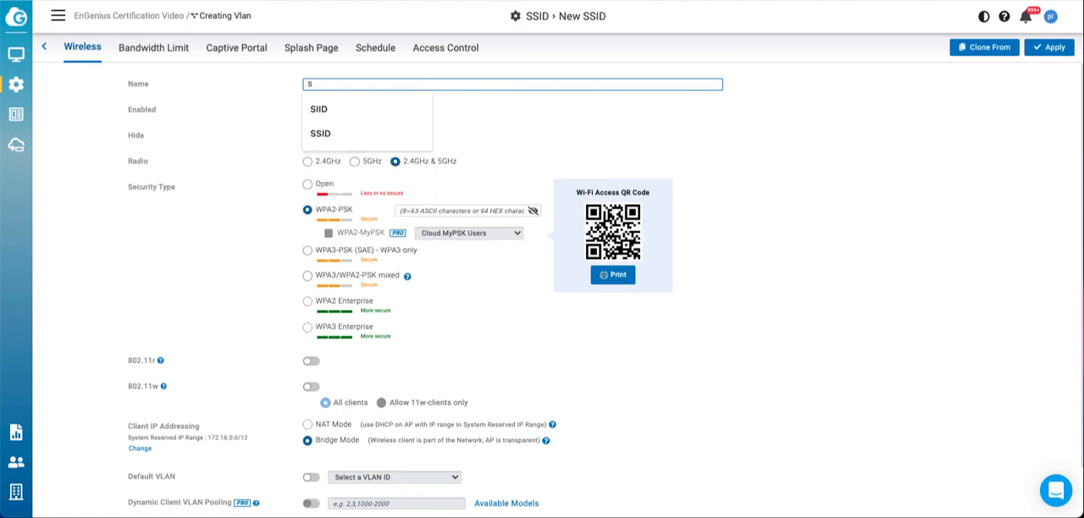
{"action": "type", "text": "a"}
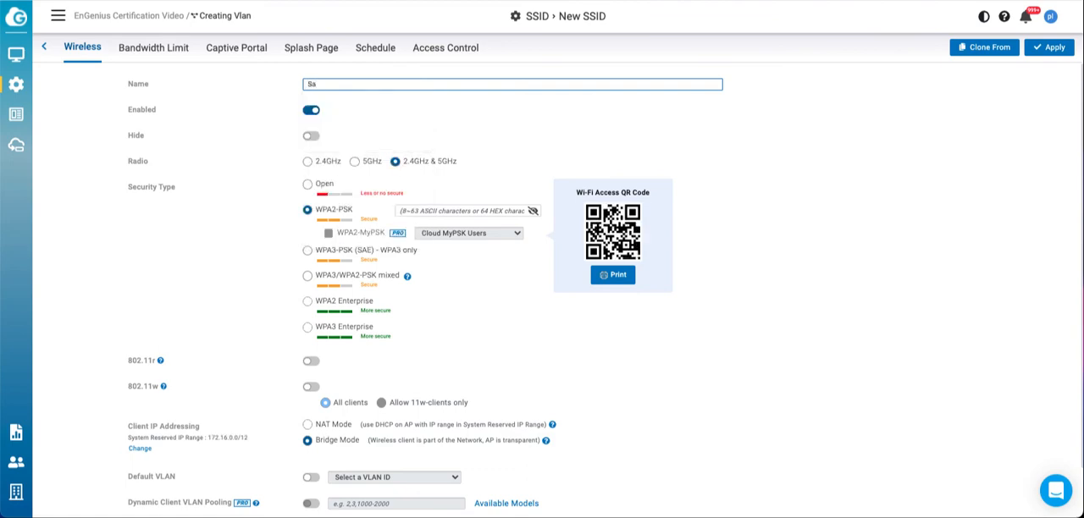
{"action": "type", "text": "ff"}
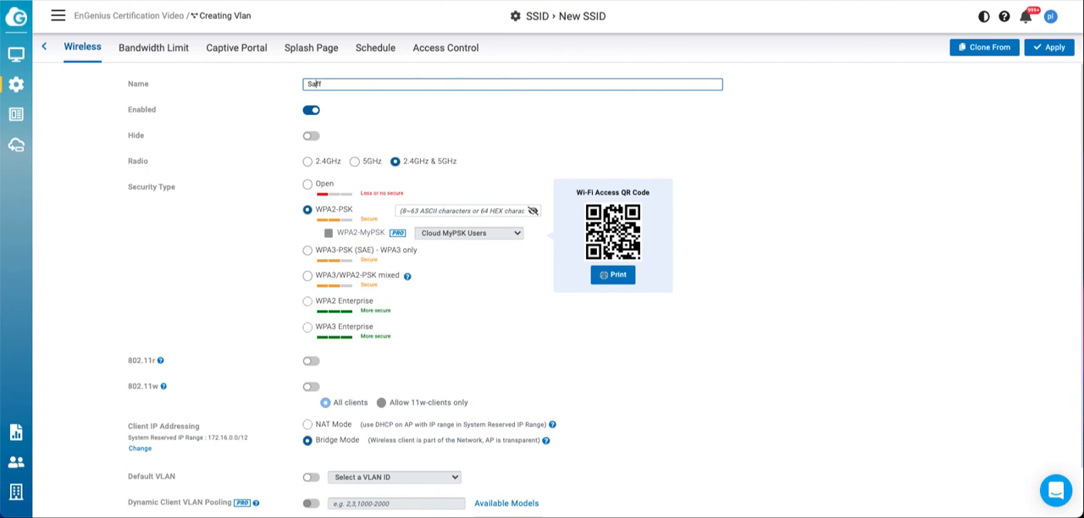
{"action": "type", "text": "t"}
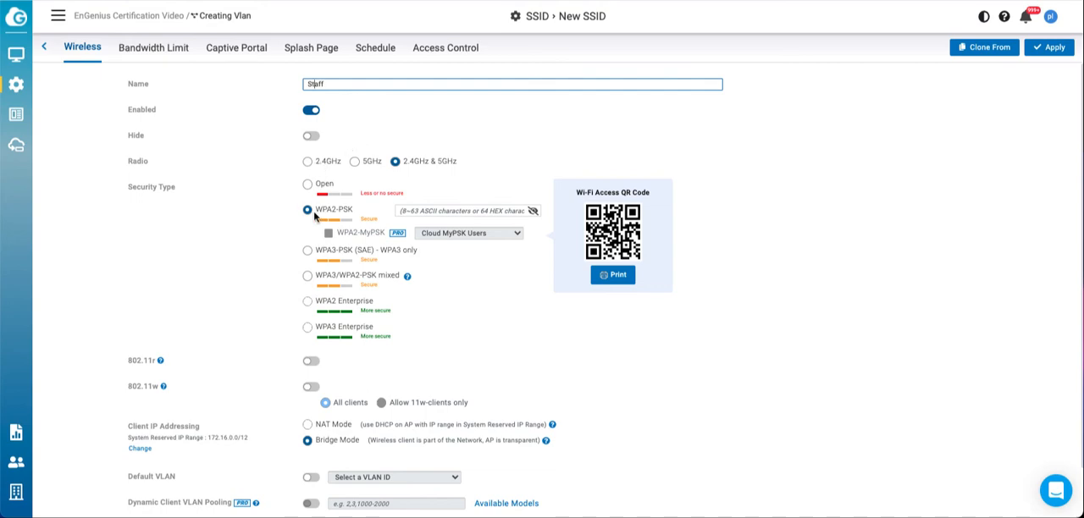
Step: Enter the WPA2-PSK passphrase for the Staff SSID and check it by briefly revealing it
{"action": "left_click", "coordinate": [416, 210]}
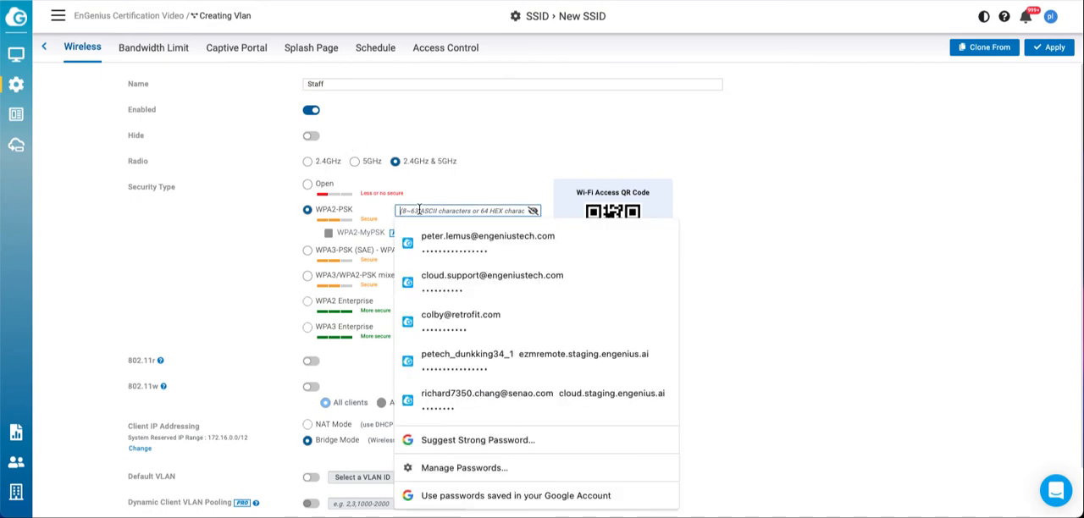
{"action": "type", "text": "••••••••"}
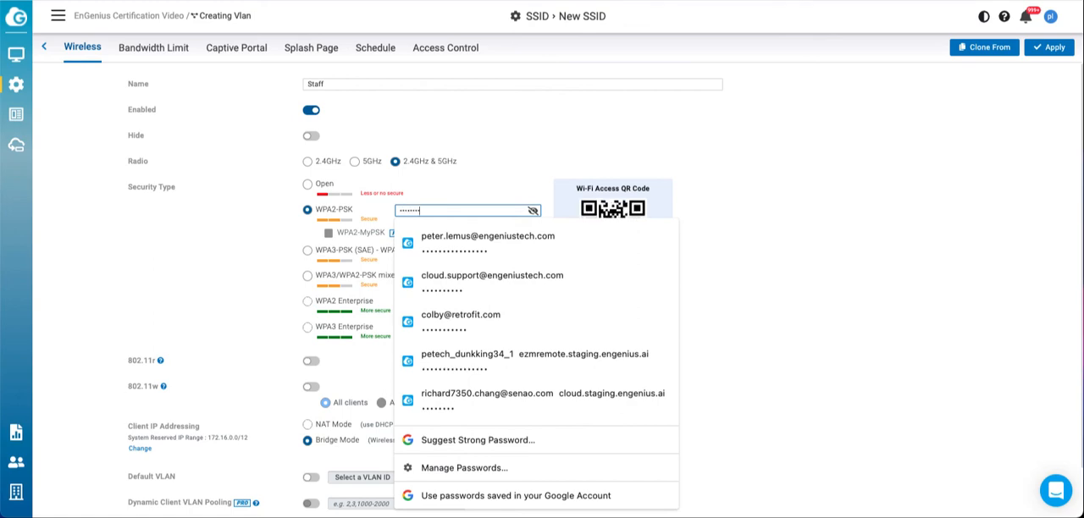
{"action": "left_click", "coordinate": [439, 195]}
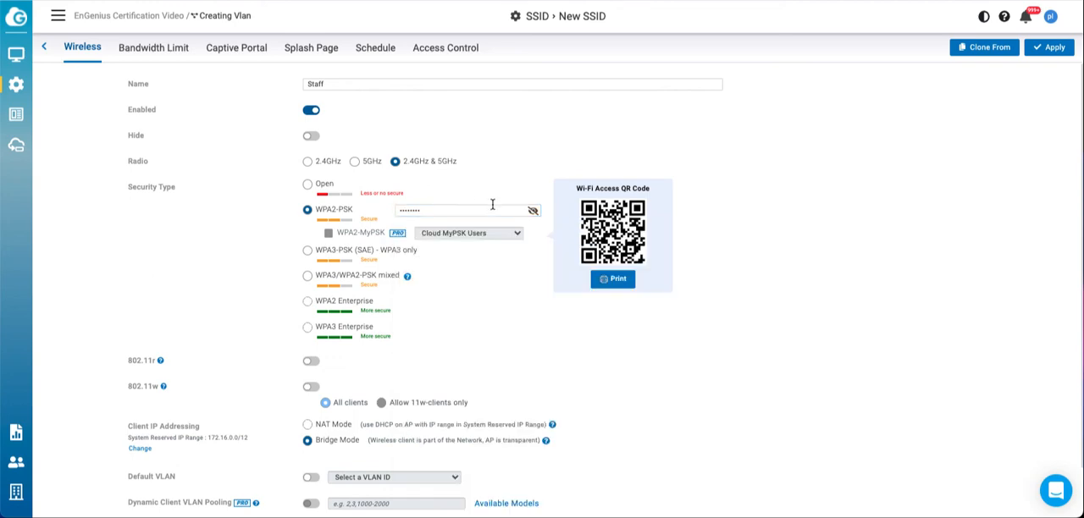
{"action": "left_click", "coordinate": [532, 212]}
{"action": "left_click", "coordinate": [533, 212]}
Step: Enable the default VLAN for the Staff SSID, assign it to 10 (staff), and apply the SSID settings
{"action": "scroll", "coordinate": [288, 274], "scroll_direction": "down", "scroll_amount": 1}
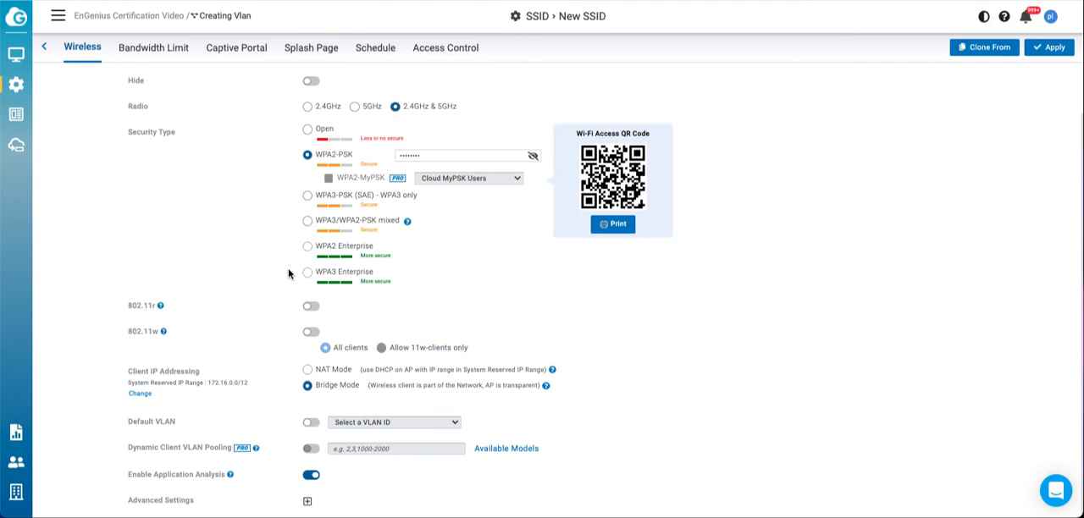
{"action": "left_click", "coordinate": [311, 424]}
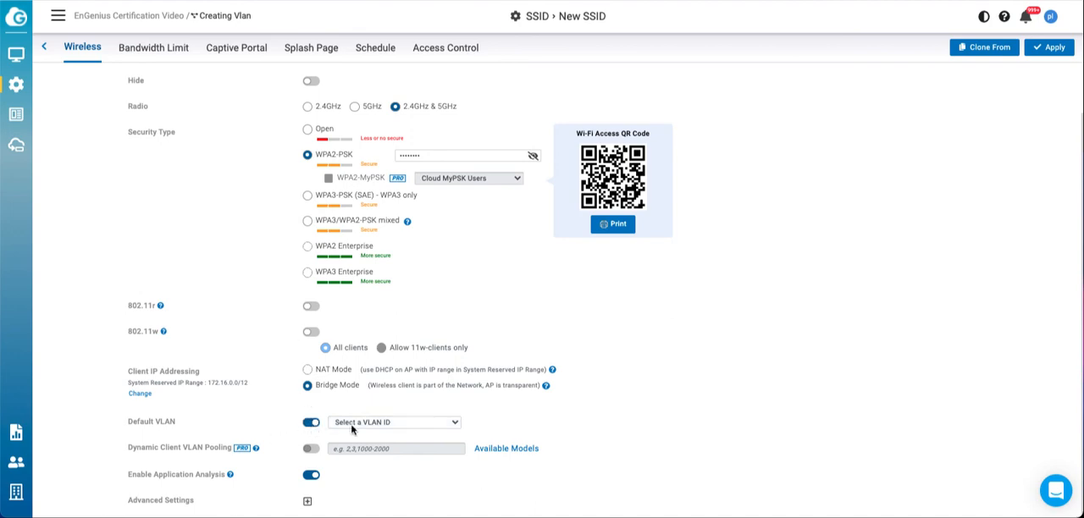
{"action": "left_click", "coordinate": [454, 425]}
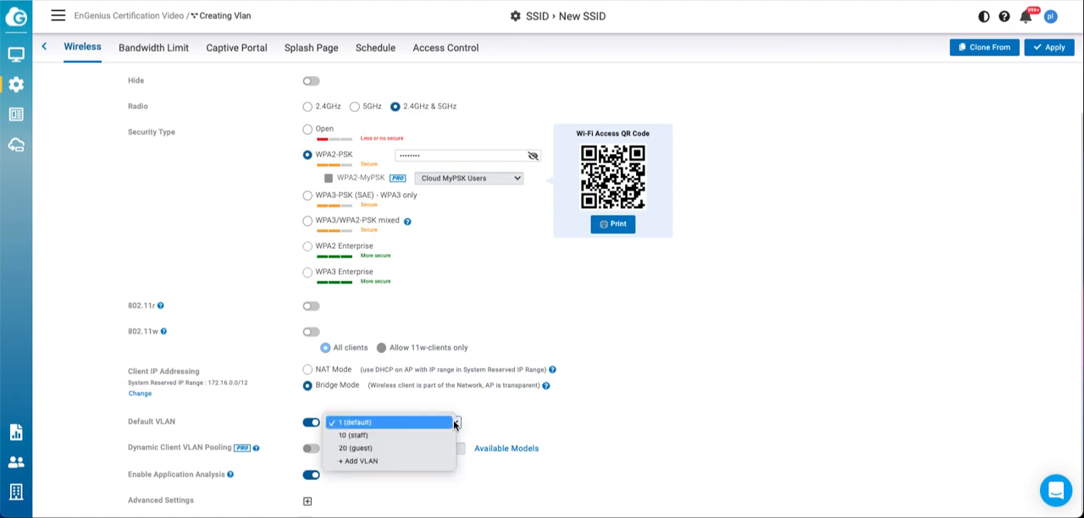
{"action": "left_click", "coordinate": [392, 436]}
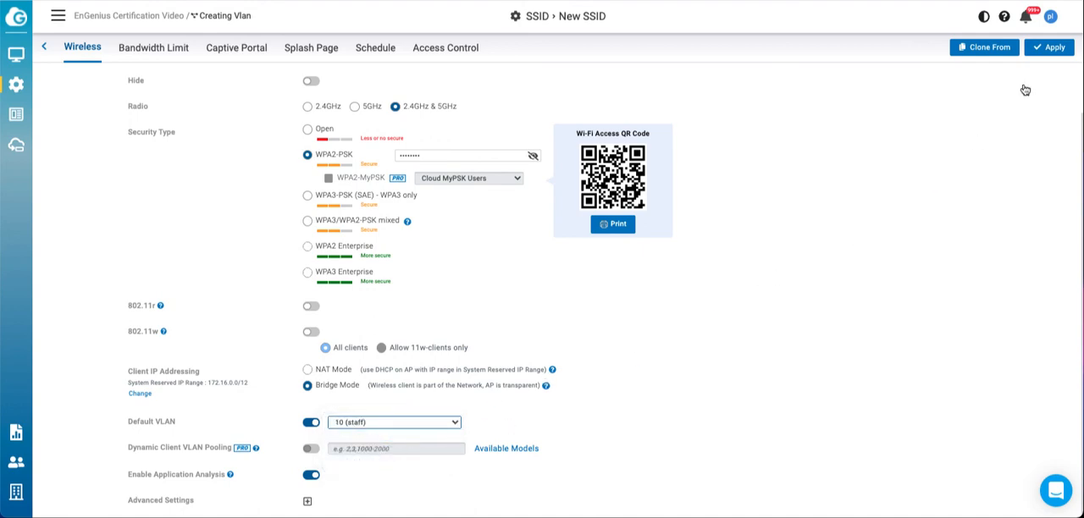
{"action": "left_click", "coordinate": [1040, 50]}
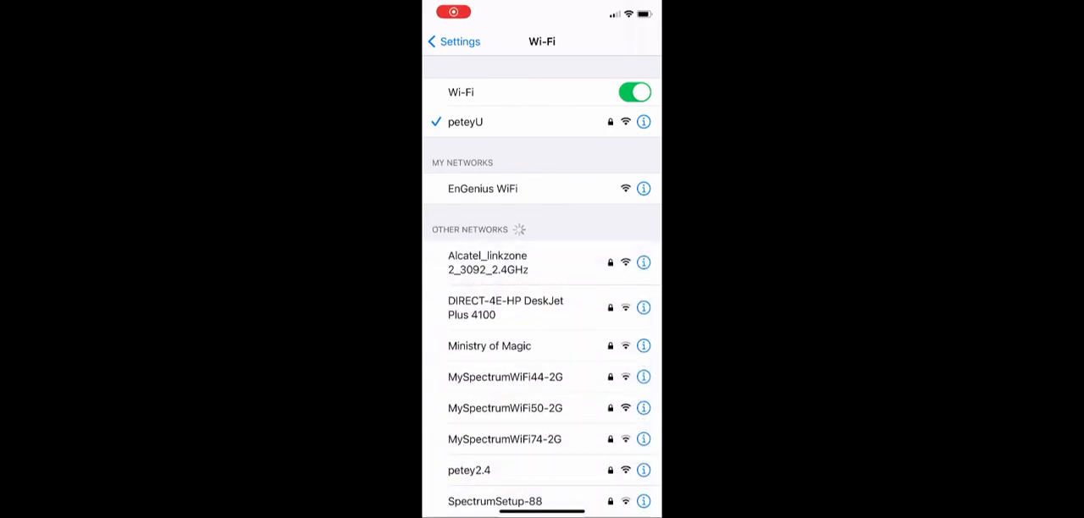
Step: Switch to the iPhone's Wi-Fi settings and join the Staff network with its Wi-Fi password
{"action": "scroll", "coordinate": [542, 288], "scroll_direction": "down", "scroll_amount": 5}
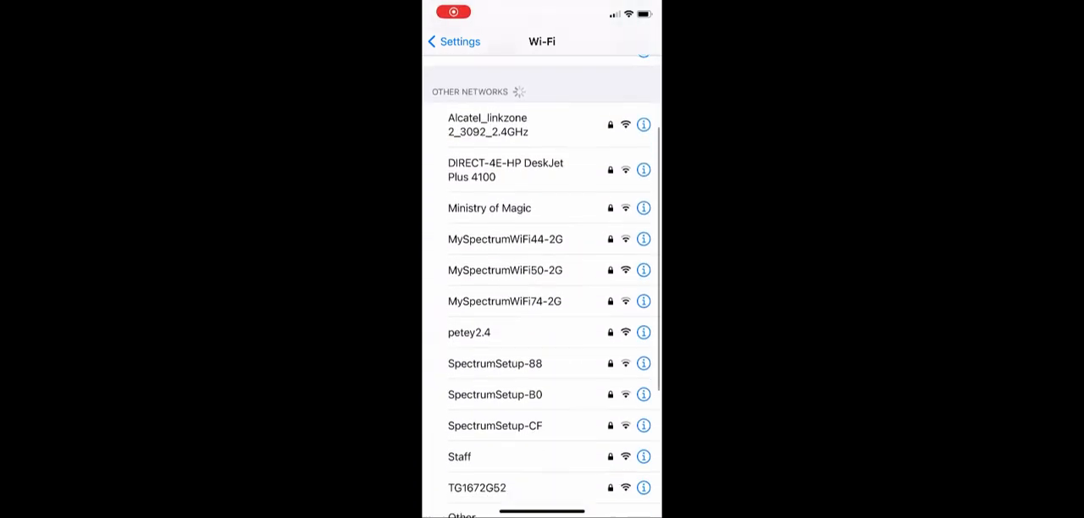
{"action": "left_click", "coordinate": [459, 405]}
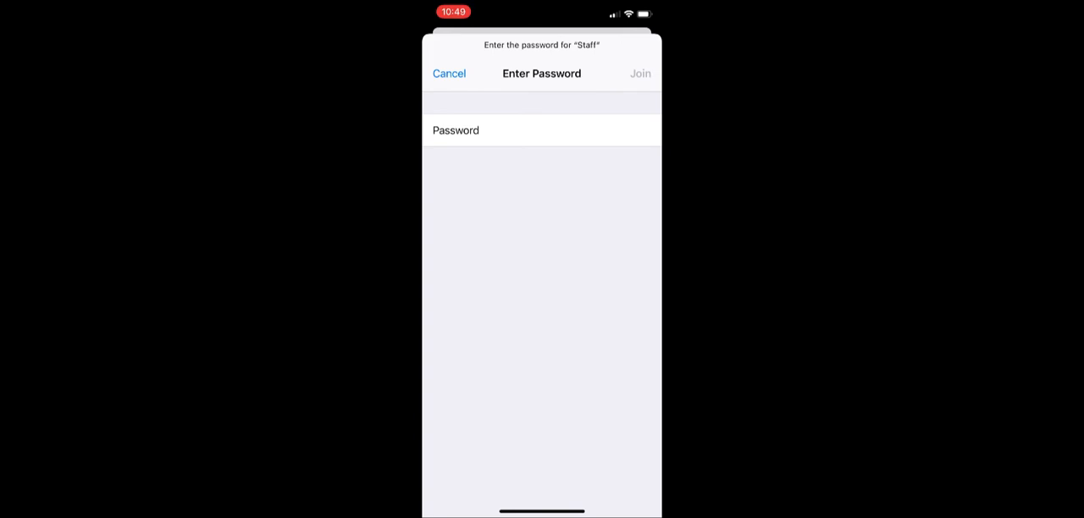
{"action": "type", "text": "•"}
{"action": "key", "text": "Return"}
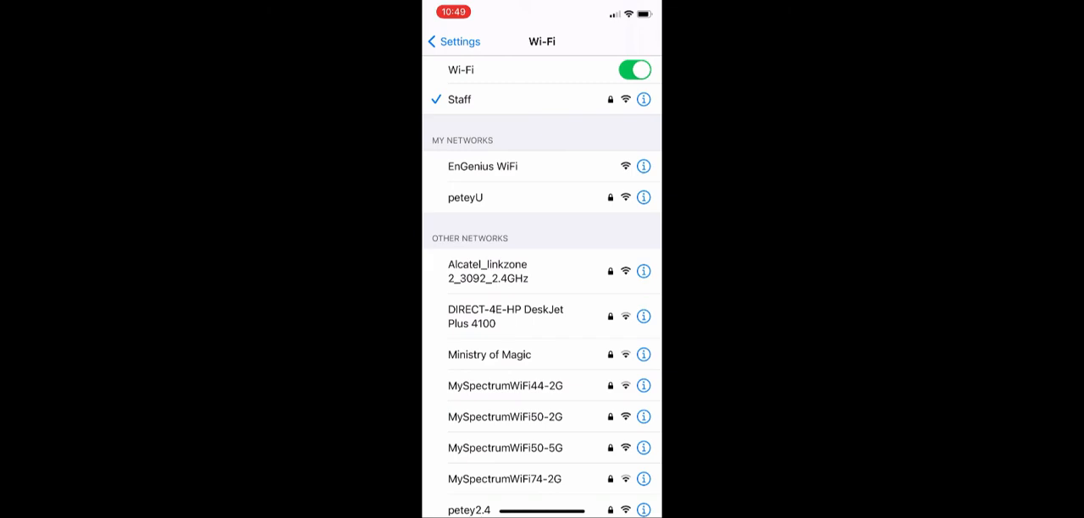
Step: Open the Staff network's details on the iPhone and examine its IP address, subnet mask and router
{"action": "left_click", "coordinate": [644, 100]}
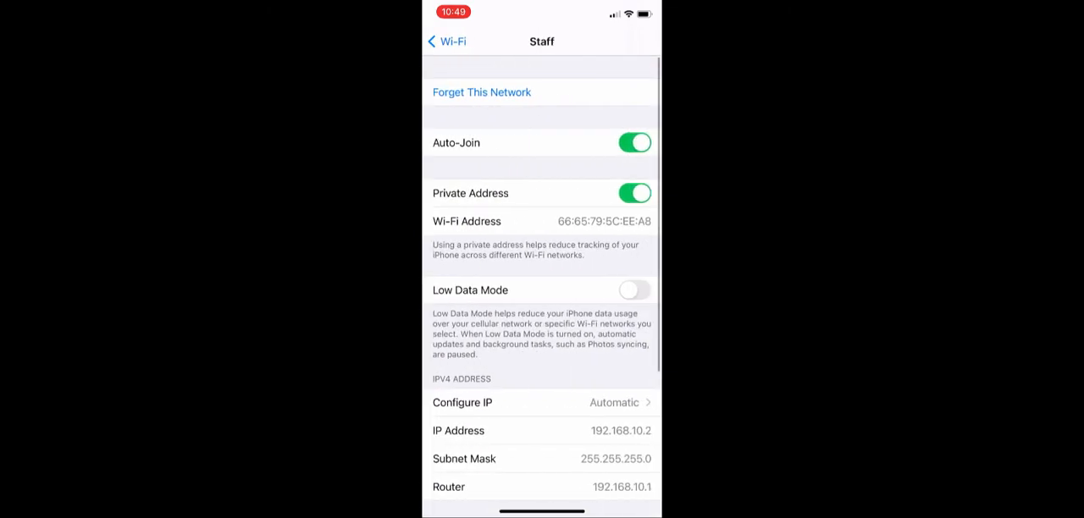
{"action": "scroll", "coordinate": [542, 288], "scroll_direction": "down", "scroll_amount": 5}
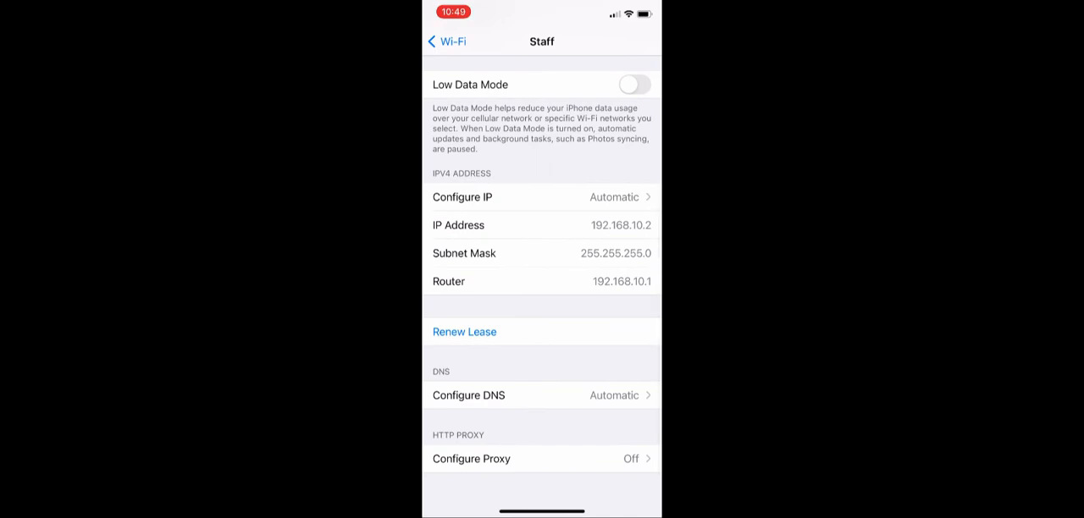
{"action": "scroll", "coordinate": [542, 288], "scroll_direction": "down", "scroll_amount": 1}
{"action": "scroll", "coordinate": [542, 288], "scroll_direction": "down", "scroll_amount": 1}
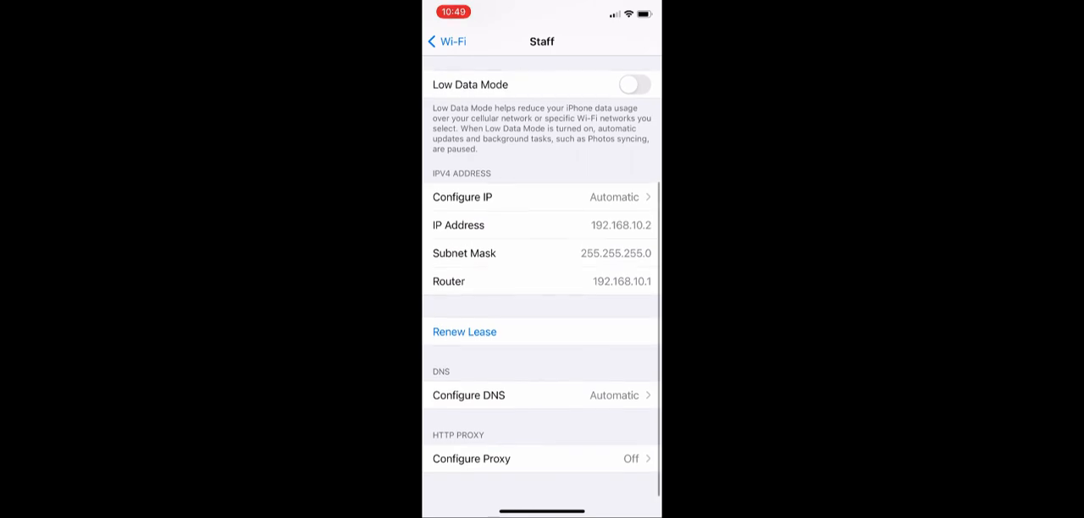